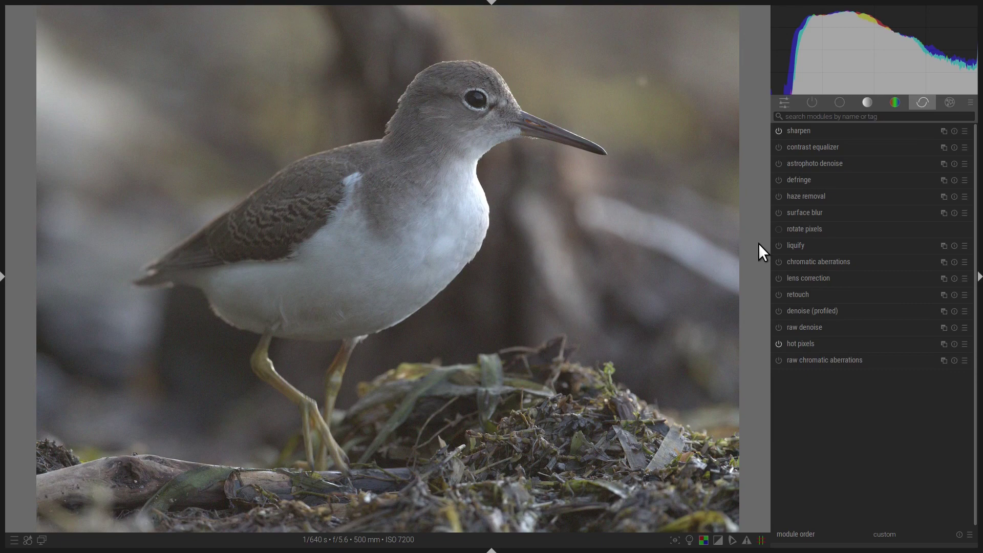
After inspecting the bird's head noise, filter modules by 'denoise' and enable denoise (profiled) with settings expanded
middle_click(447, 97)
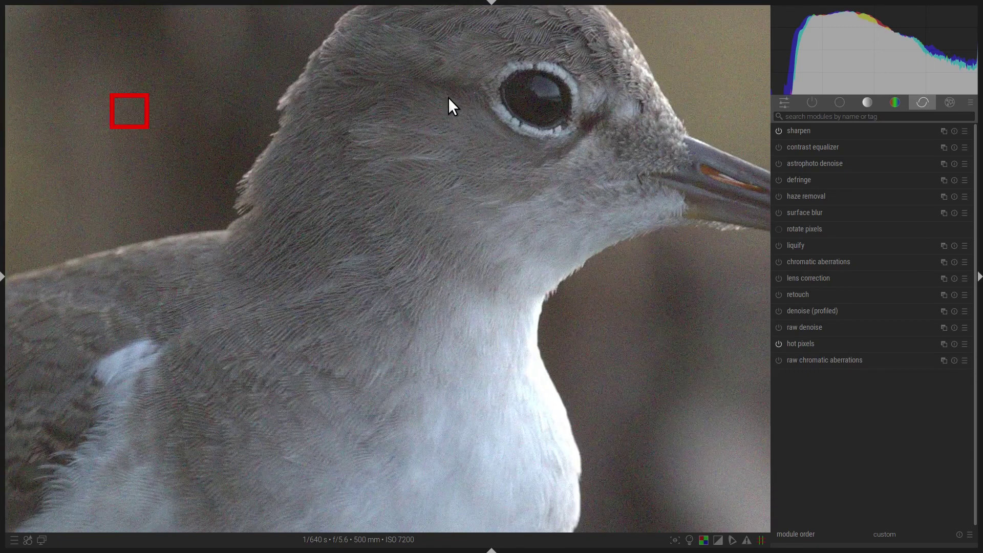
scroll(441, 163, "down", 4)
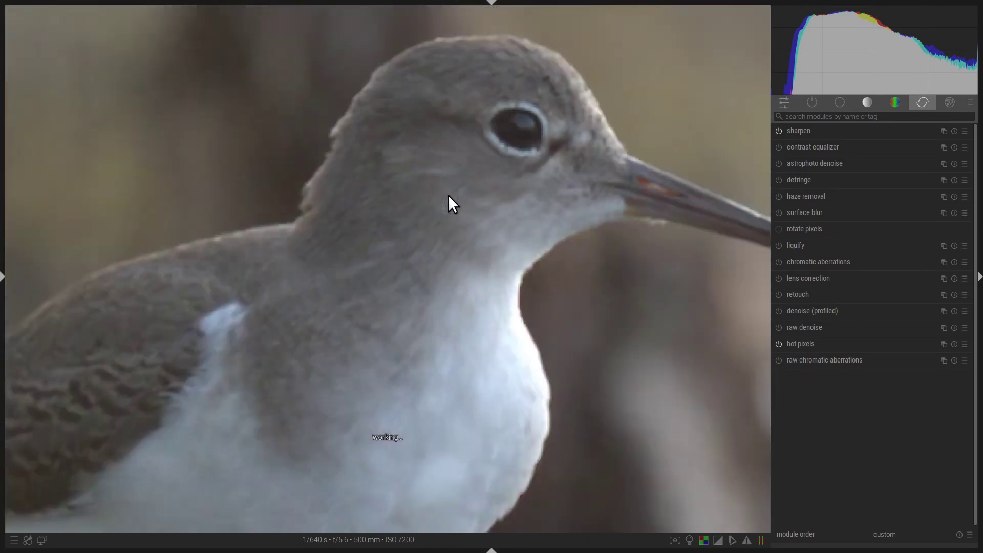
scroll(449, 198, "down", 3)
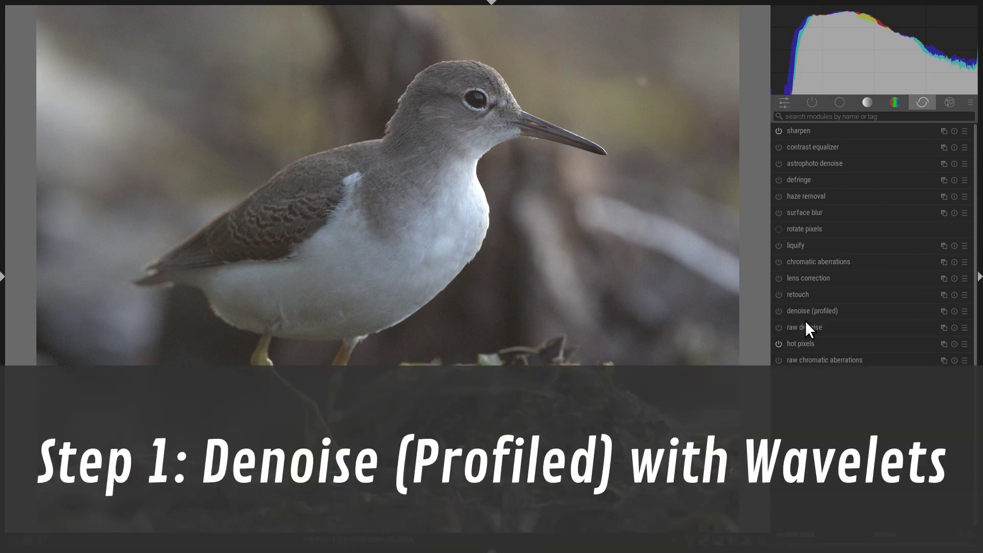
left_click(876, 116)
type("de")
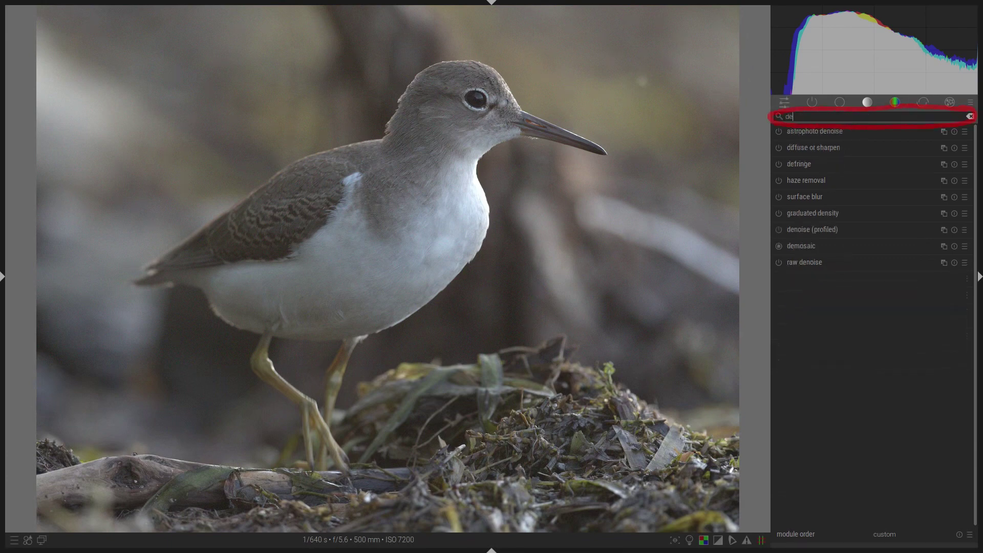
type("noise")
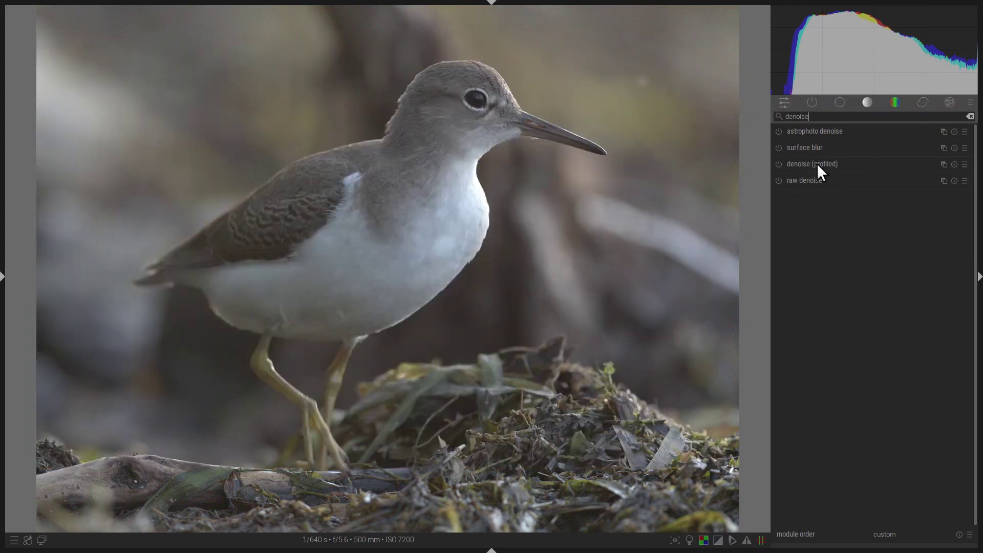
left_click(779, 164)
left_click(825, 159)
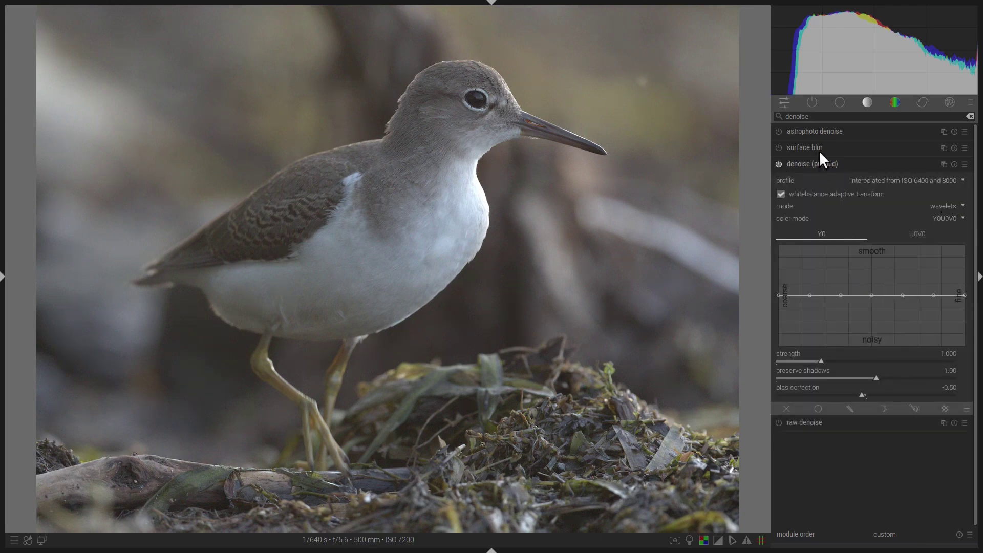
Check the bird's head at full size, keep denoise (profiled) strength at 1.000, and collapse it
middle_click(463, 98)
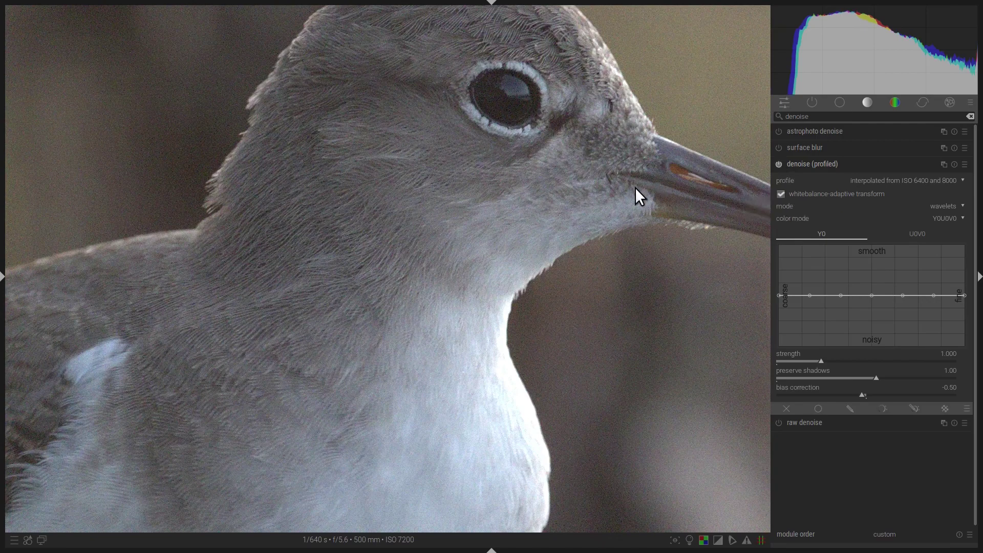
middle_click(582, 273)
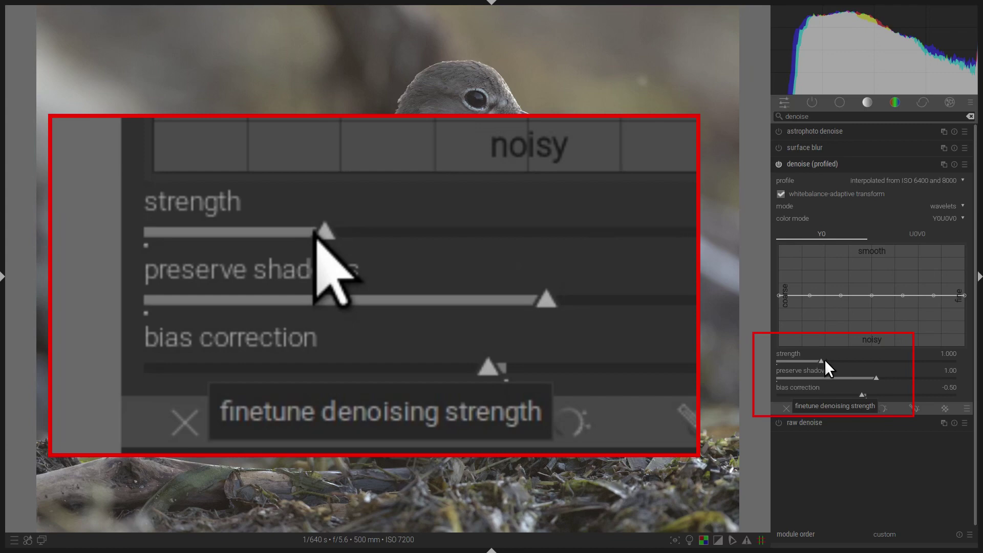
mouse_move(825, 359)
left_mouse_down()
mouse_move(836, 358)
mouse_move(822, 358)
left_mouse_up()
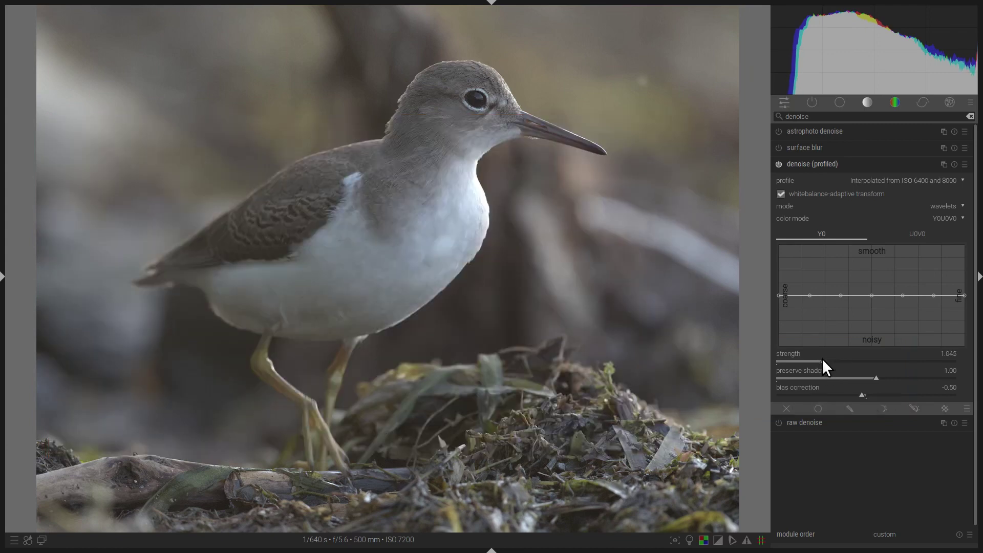
double_click(822, 358)
left_click(812, 164)
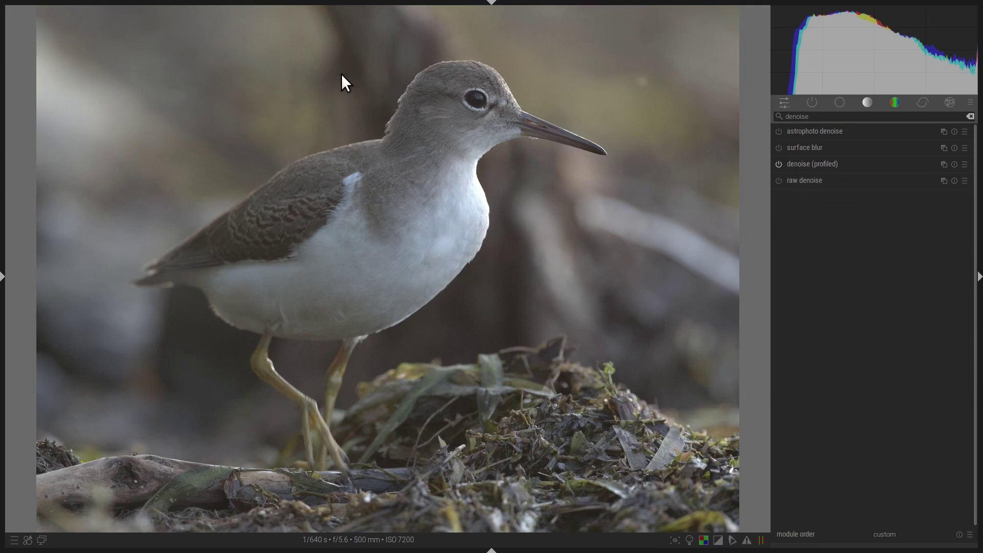
middle_click(436, 84)
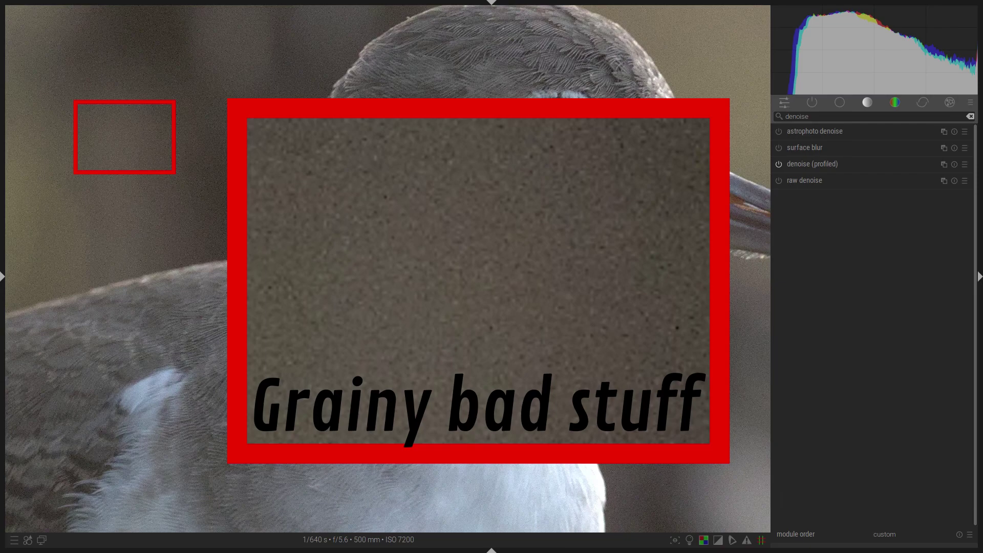
left_click_drag(571, 314, 540, 399)
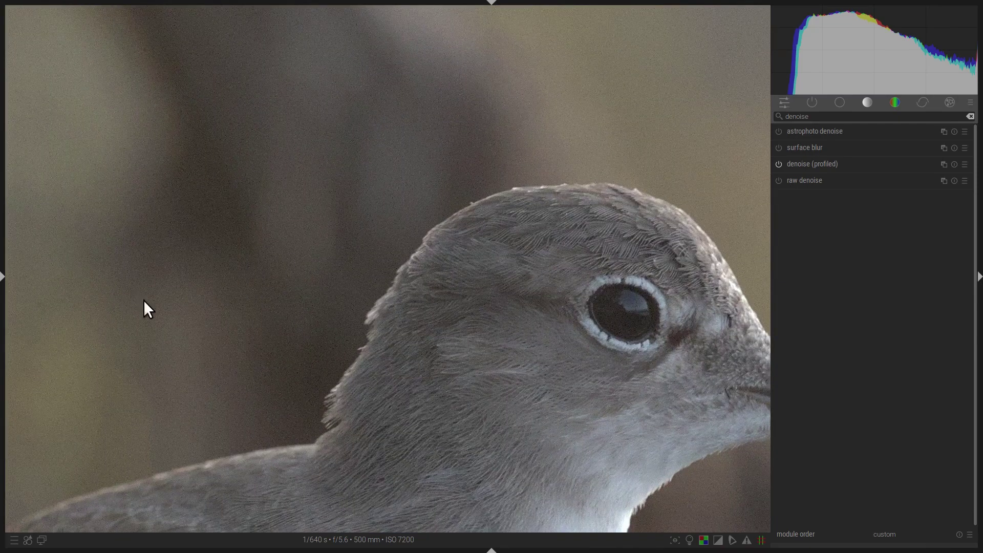
scroll(305, 379, "down", 5)
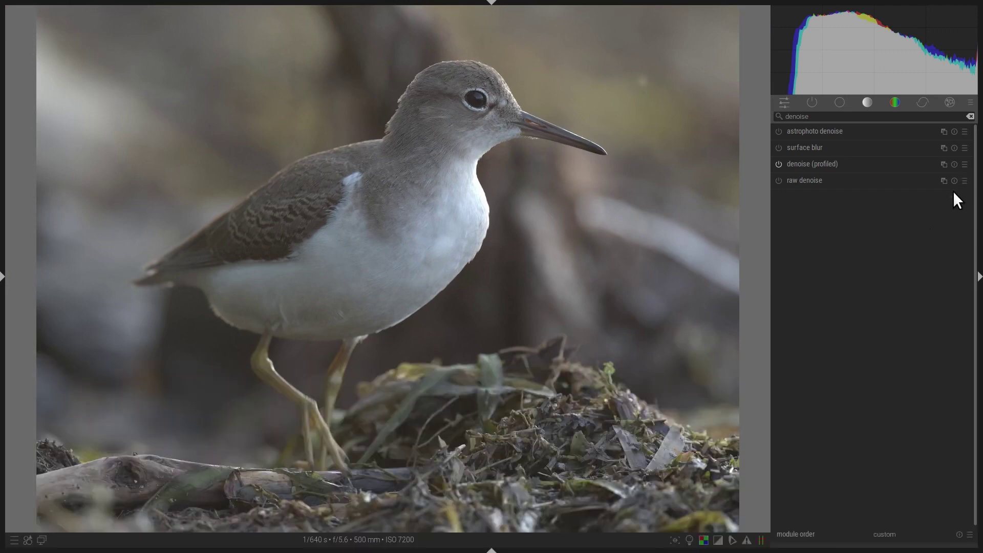
Add a second denoise (profiled) instance set to non-local means mode
left_click(945, 165)
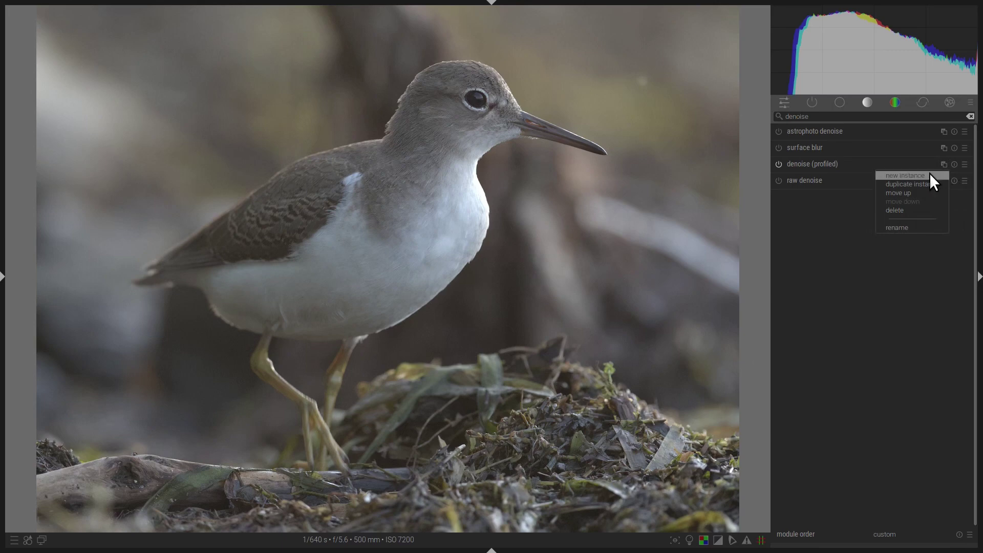
left_click(929, 174)
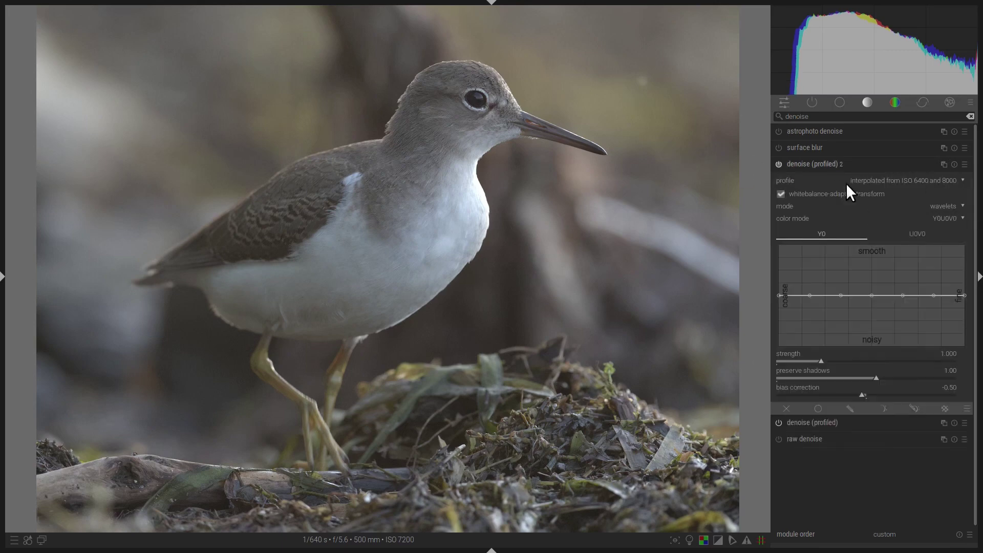
left_click(960, 204)
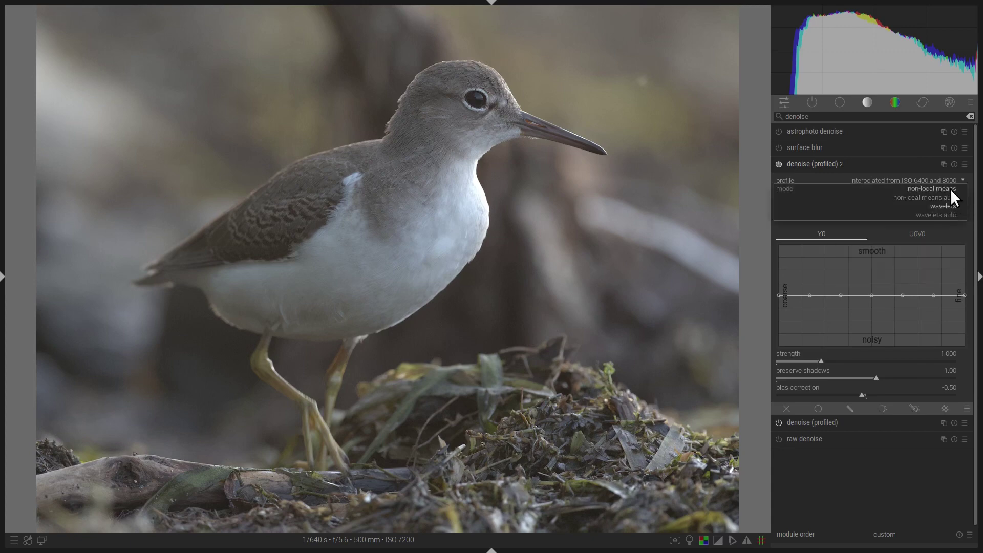
left_click(950, 189)
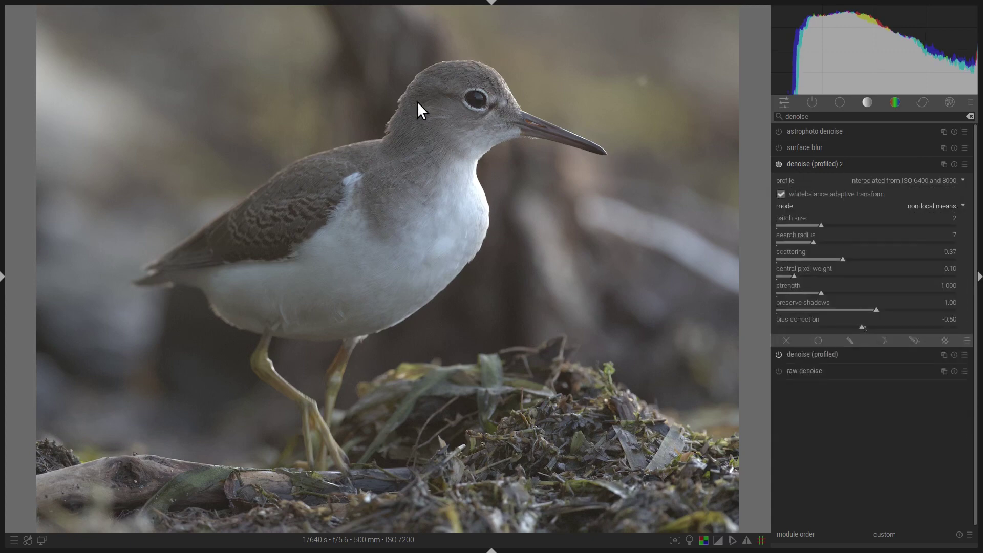
Compare the second denoise instance on and off at full size, leaving it switched on
middle_click(445, 110)
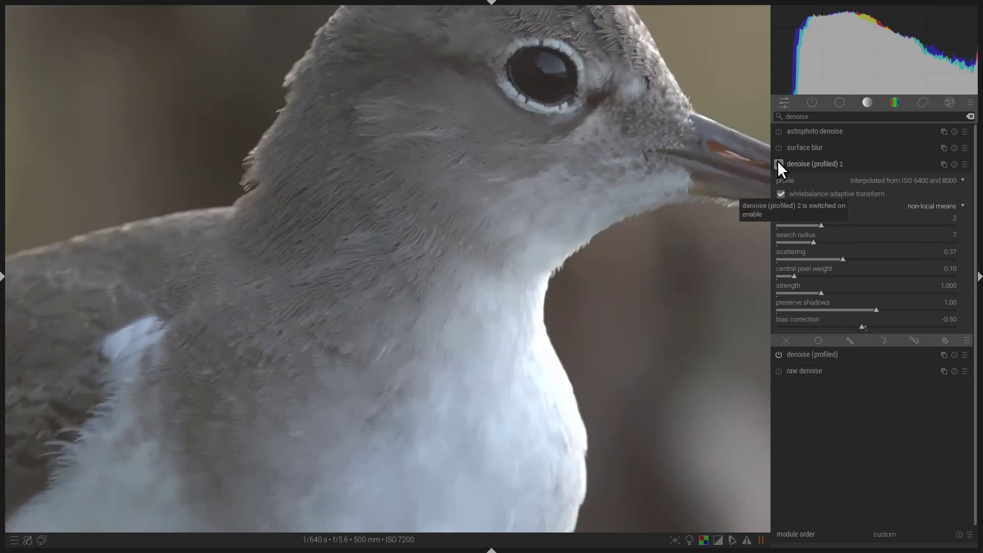
left_click(778, 162)
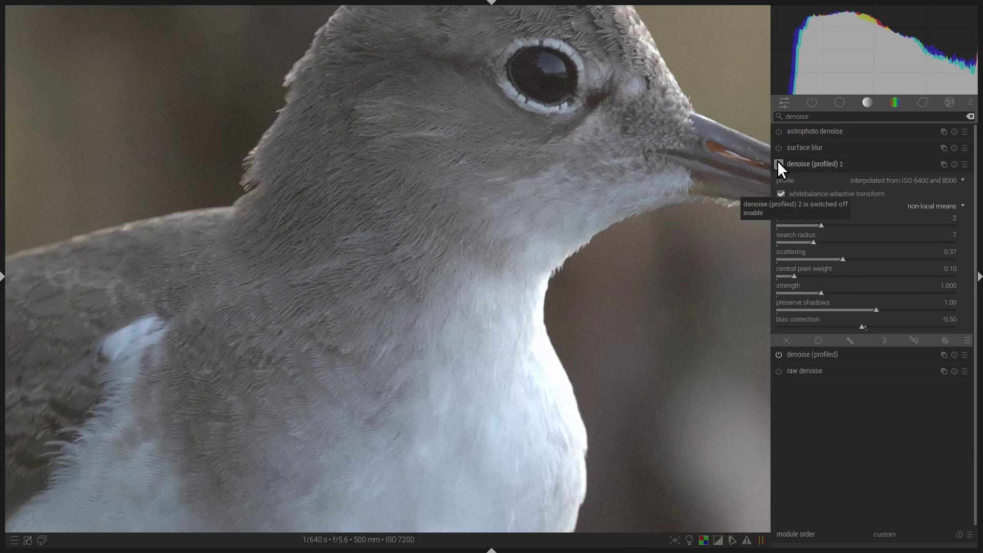
left_click(778, 162)
left_click(778, 161)
left_click(778, 162)
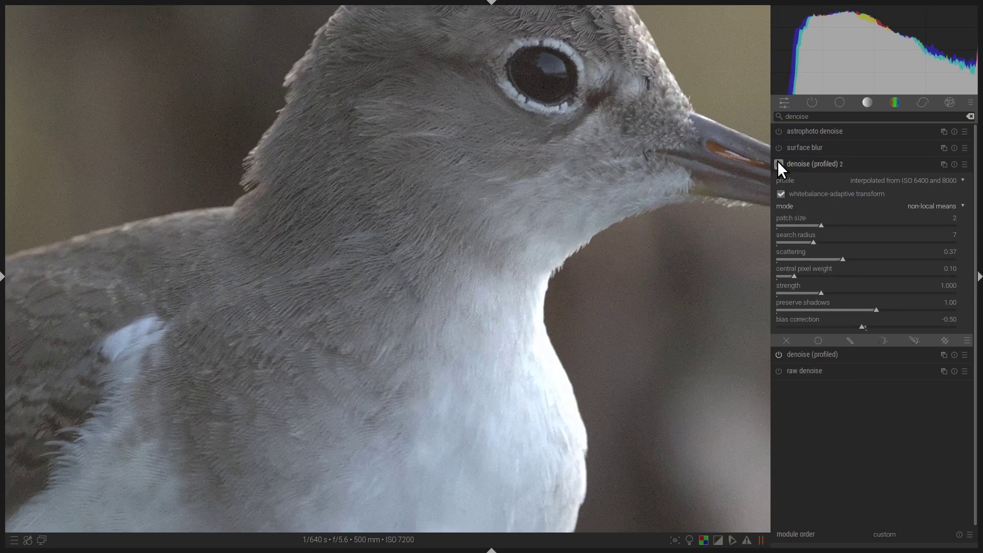
left_click(778, 161)
left_click(778, 161)
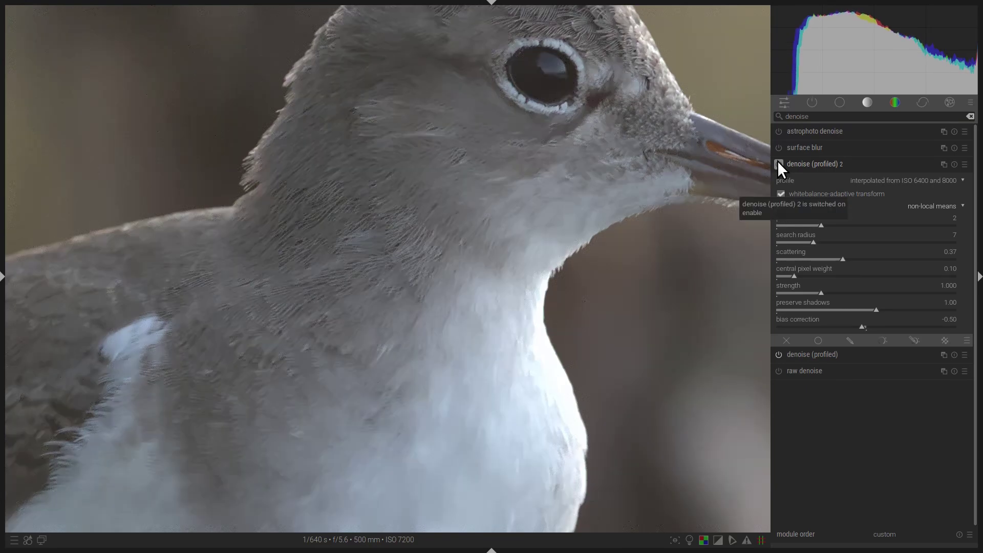
left_click(778, 161)
scroll(555, 281, "down", 3)
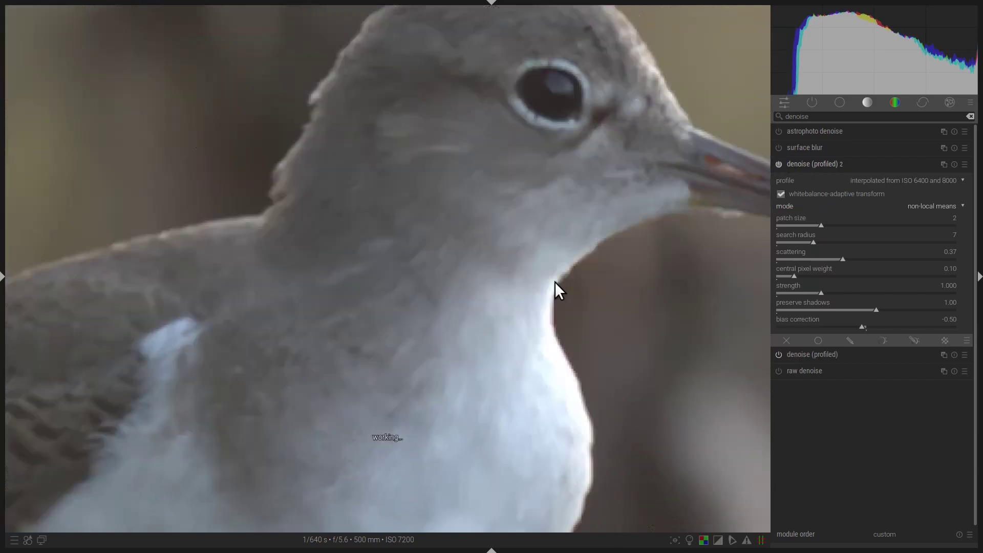
scroll(554, 288, "down", 2)
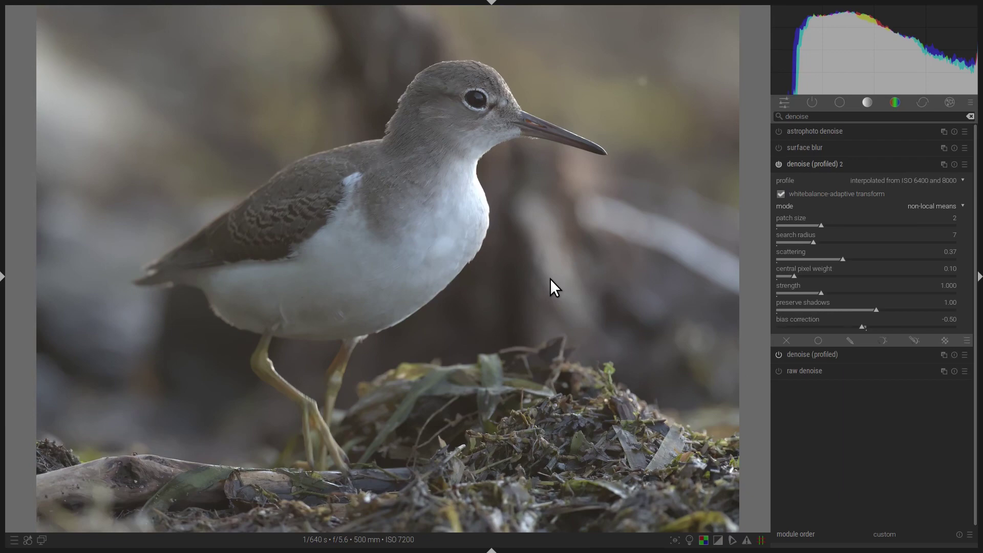
Give the second denoise instance a drawn mask and brush a stroke over the bird's body
left_click(850, 339)
scroll(980, 332, "down", 1)
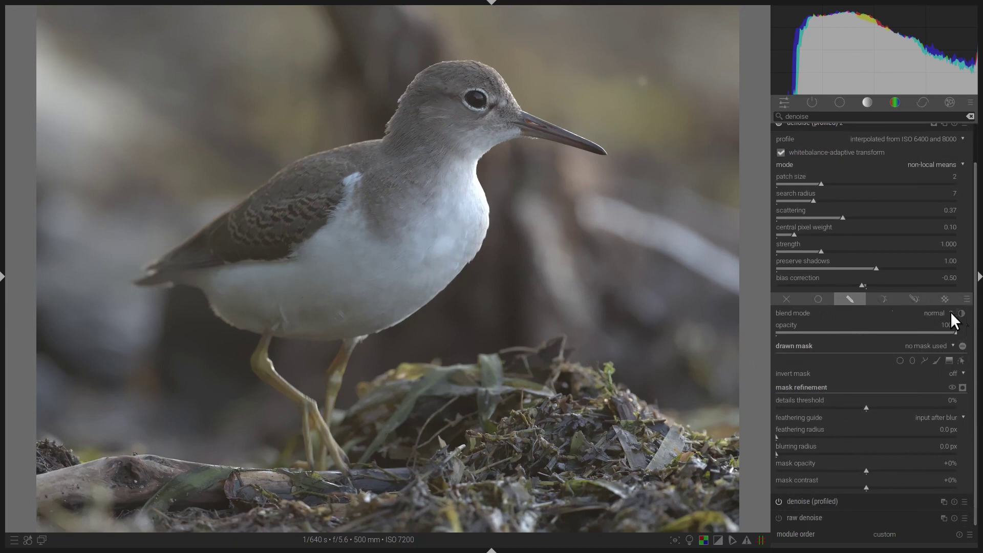
left_click(935, 358)
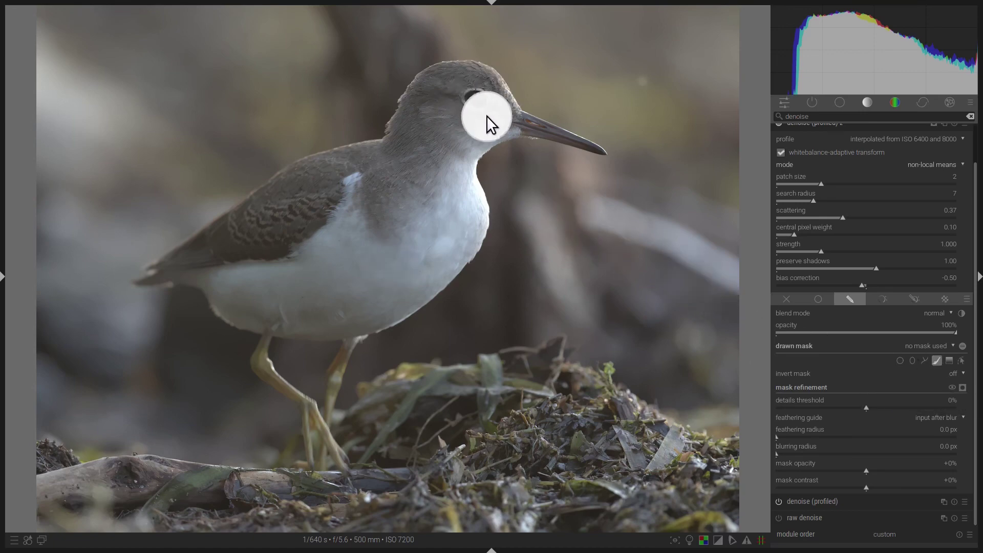
mouse_move(486, 116)
left_mouse_down()
mouse_move(485, 98)
mouse_move(431, 97)
mouse_move(261, 287)
mouse_move(429, 207)
left_mouse_up()
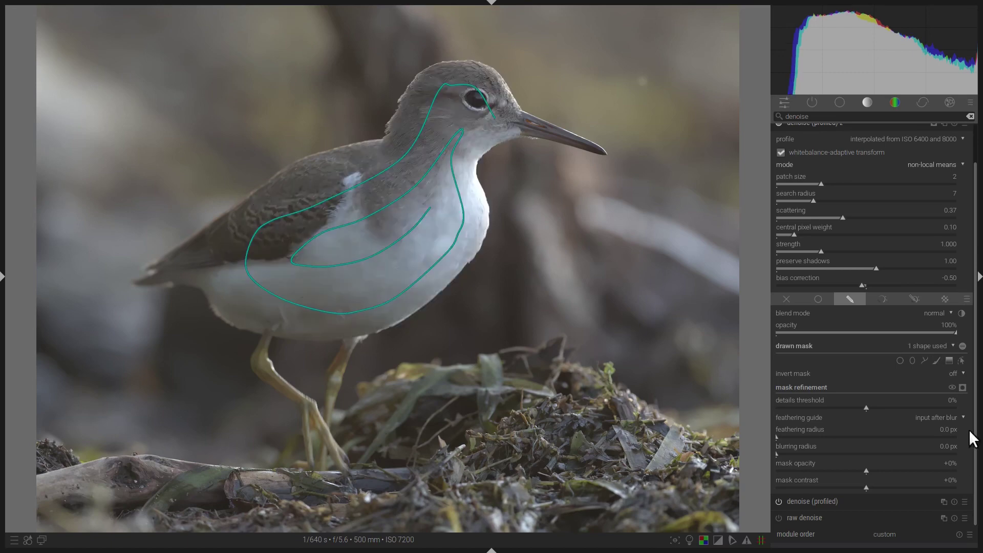
Blur the mask edge by 5.6 px, adjust feathering, and check the bird's edges close up
left_click(963, 388)
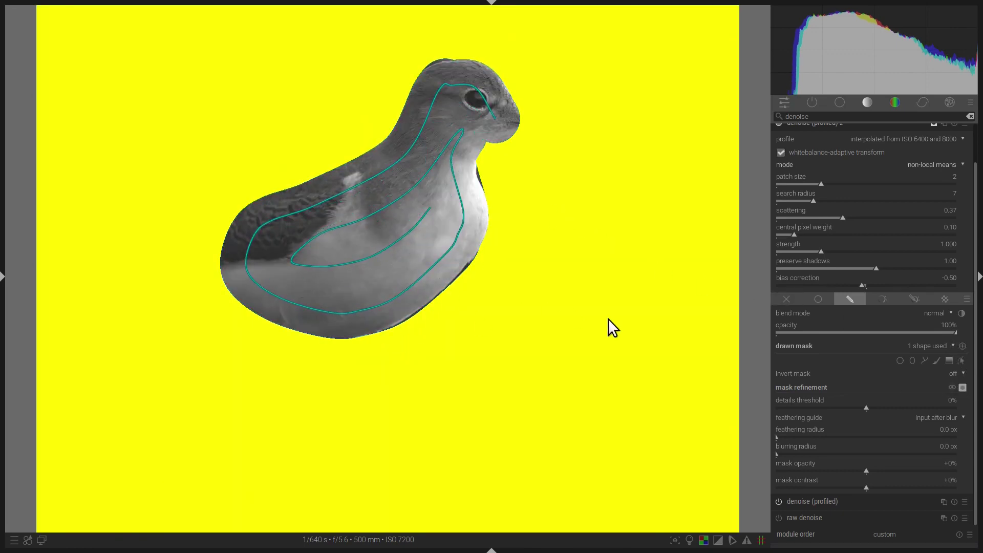
left_click(785, 451)
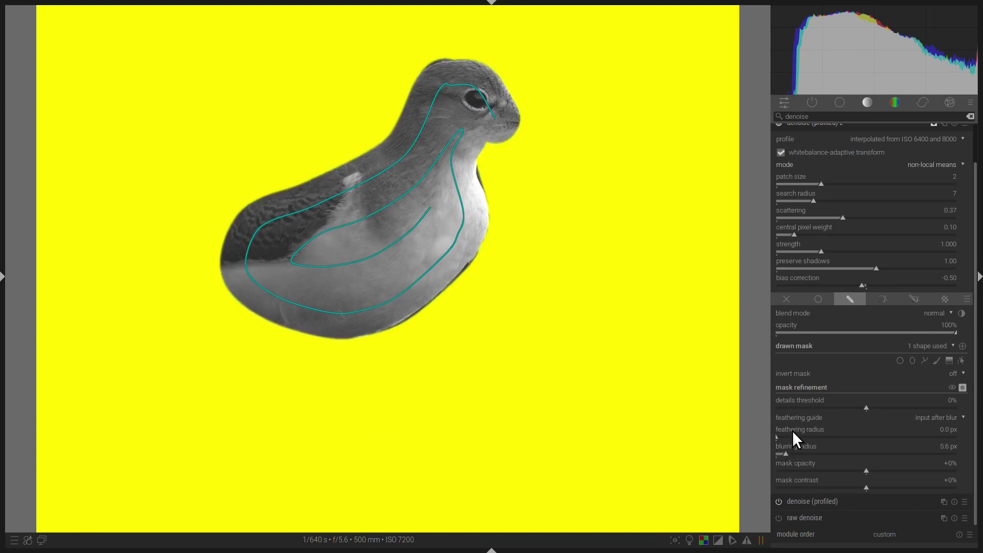
left_click(793, 433)
left_click(963, 388)
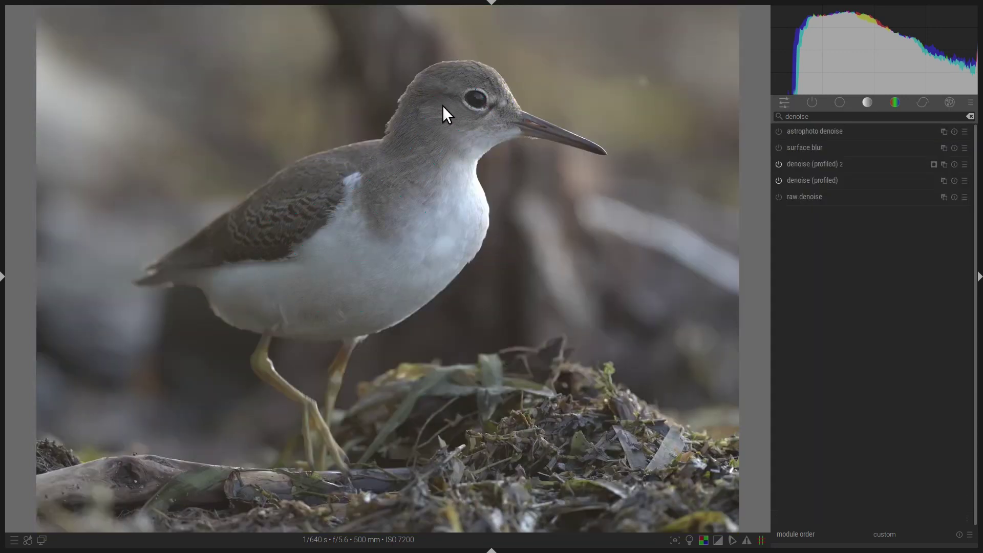
middle_click(443, 106)
left_click_drag(267, 101, 566, 456)
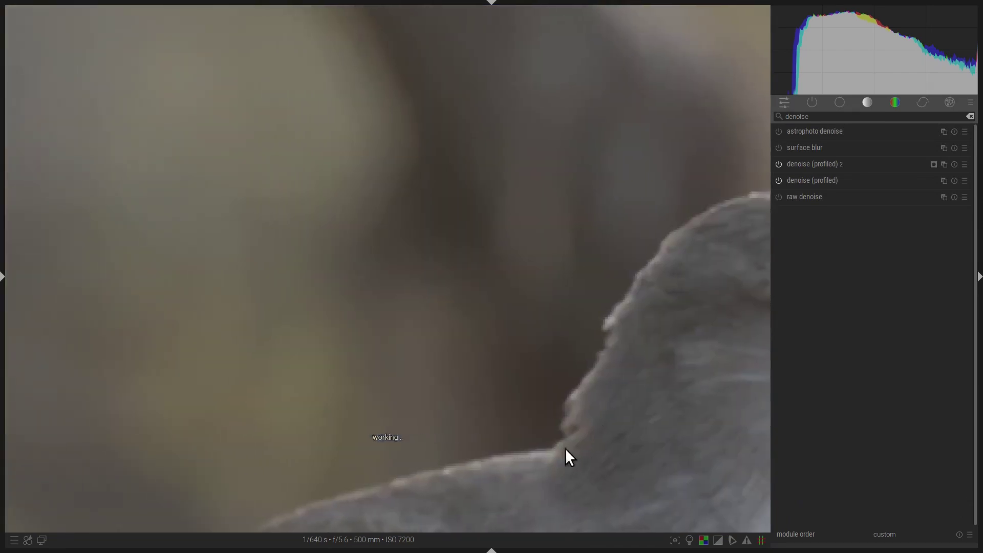
Lower the second denoise instance's strength to 0.706 and check background noise up close
middle_click(487, 354)
left_click(813, 164)
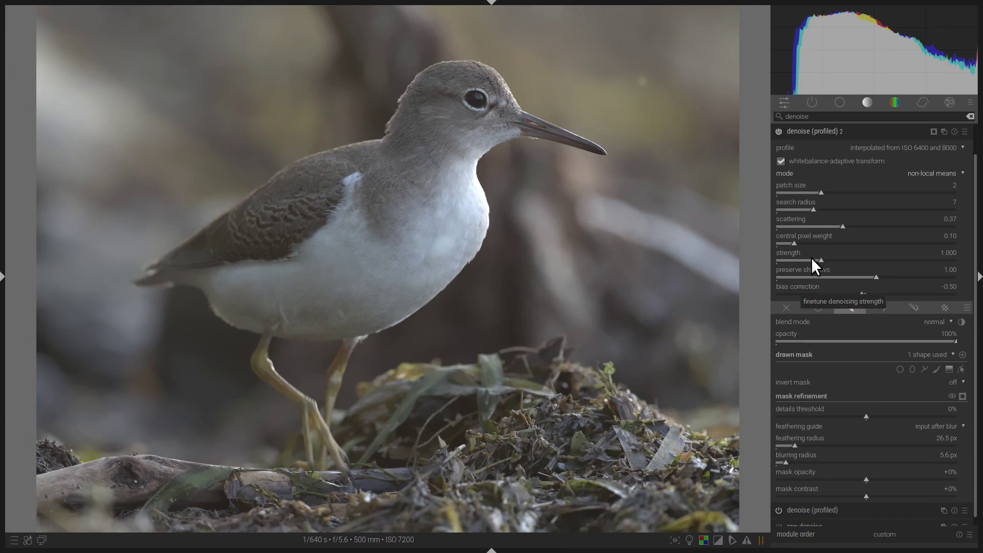
left_click(802, 260)
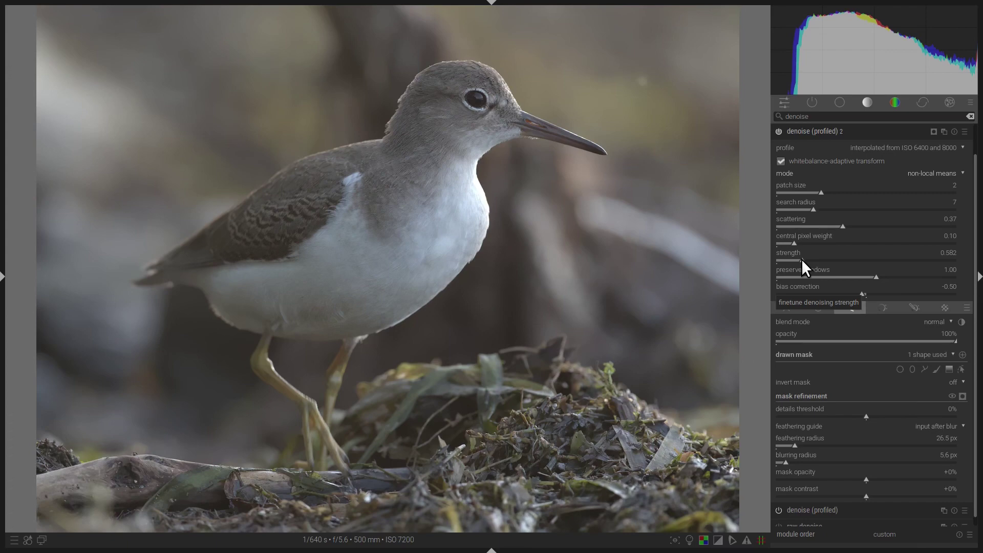
scroll(807, 259, "up", 3)
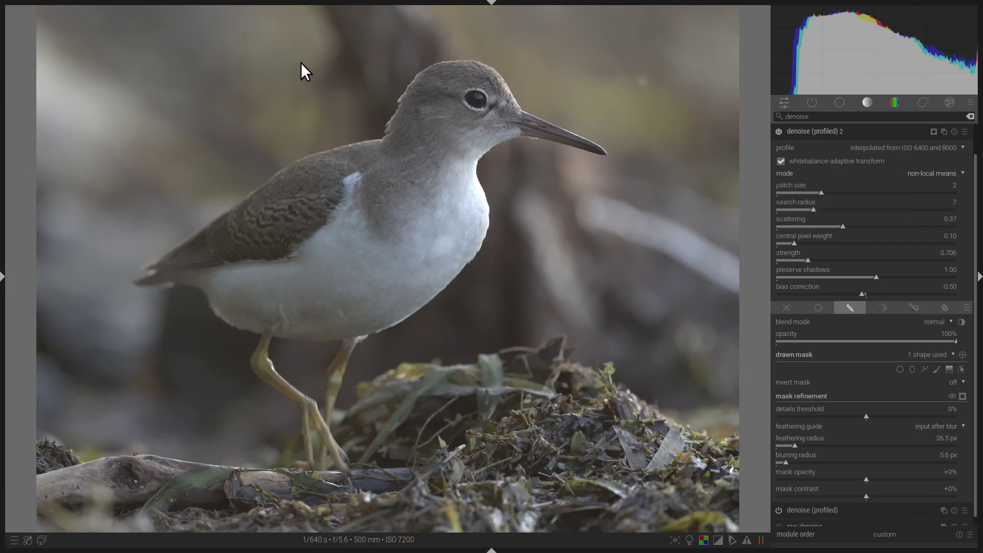
middle_click(593, 266)
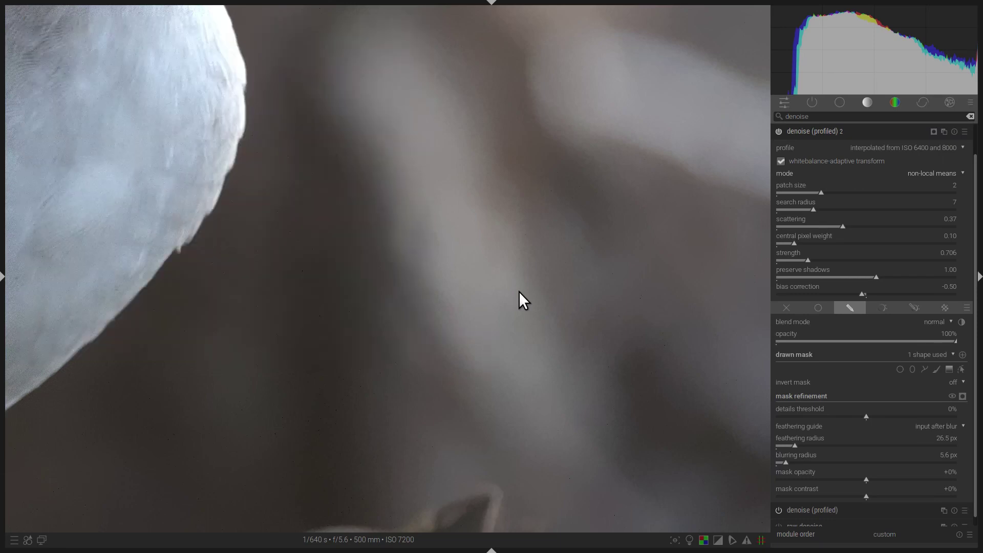
middle_click(519, 293)
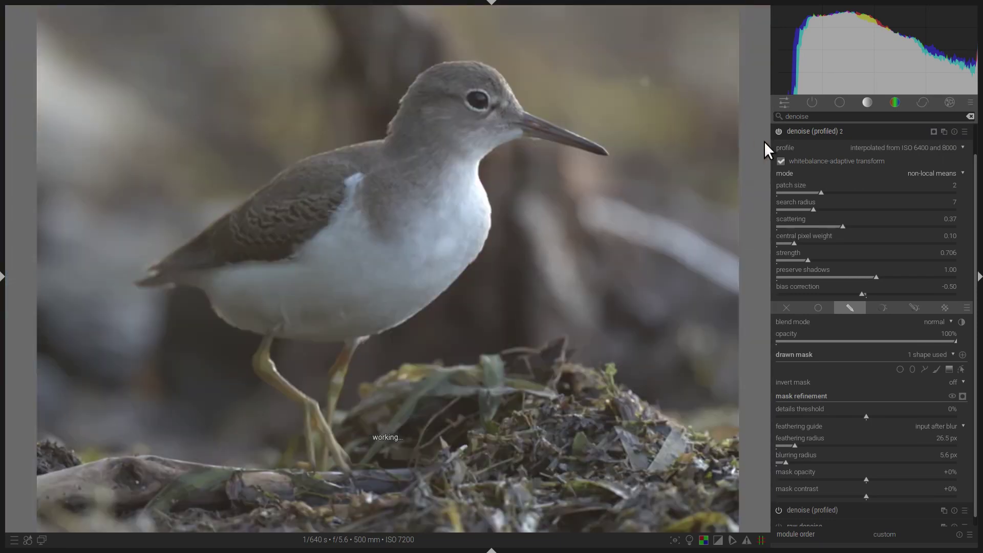
Collapse the second denoise, expand contrast equalizer from the correction group, and enable drawn-mask blending
left_click(828, 136)
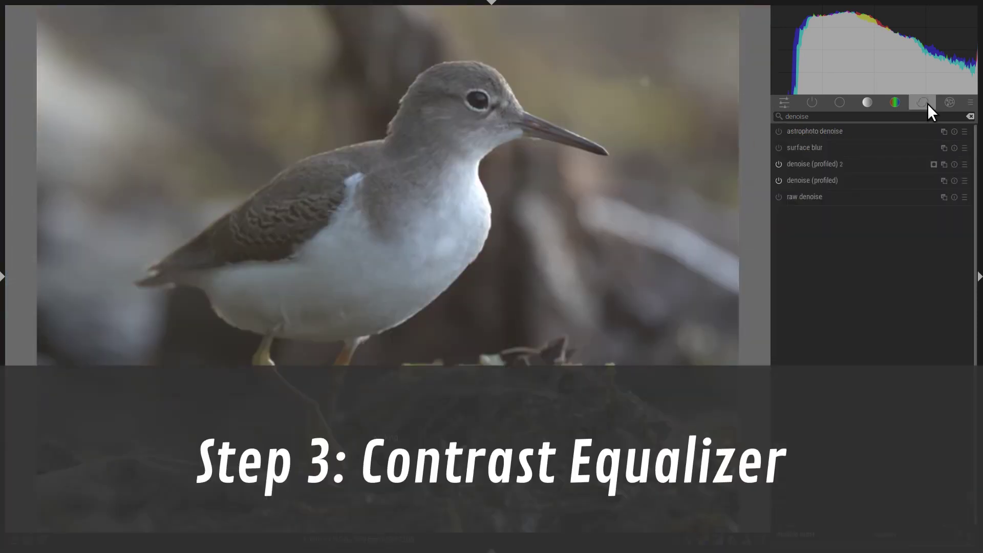
left_click(927, 104)
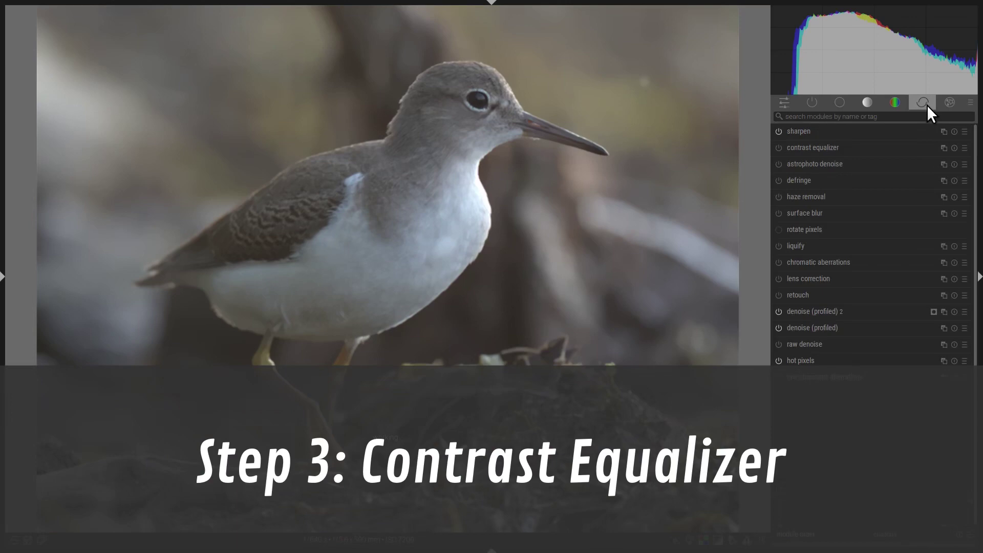
left_click(822, 147)
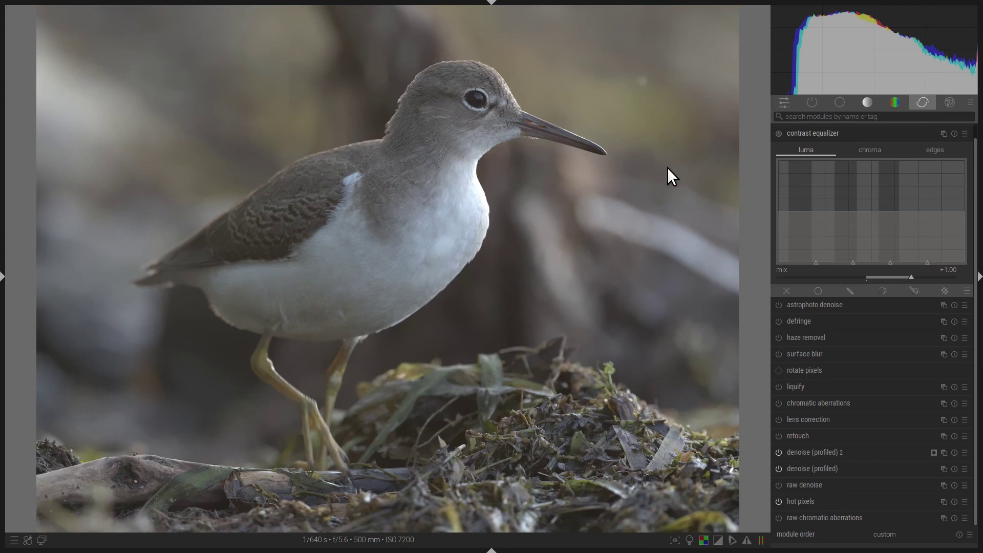
left_click(819, 136)
left_click(821, 146)
left_click(819, 134)
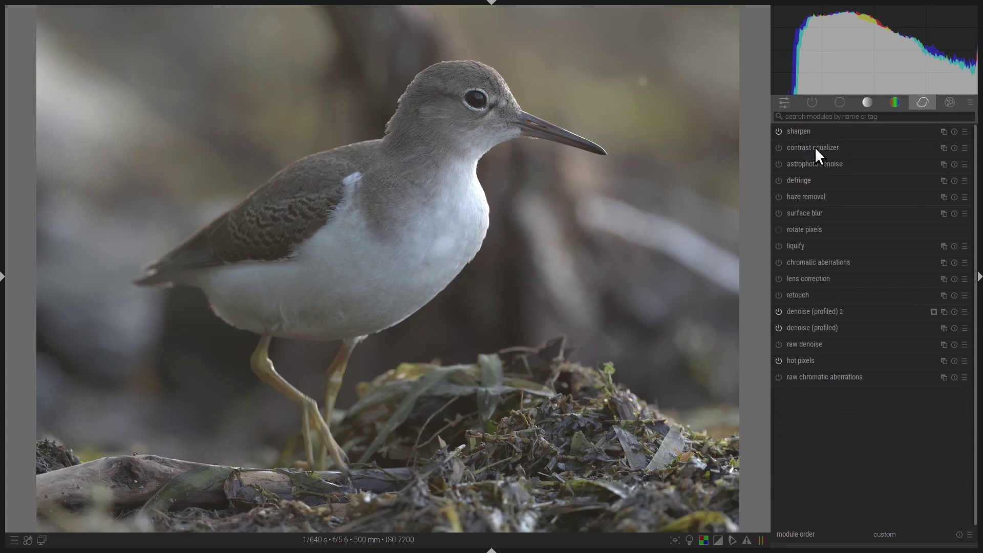
left_click(815, 146)
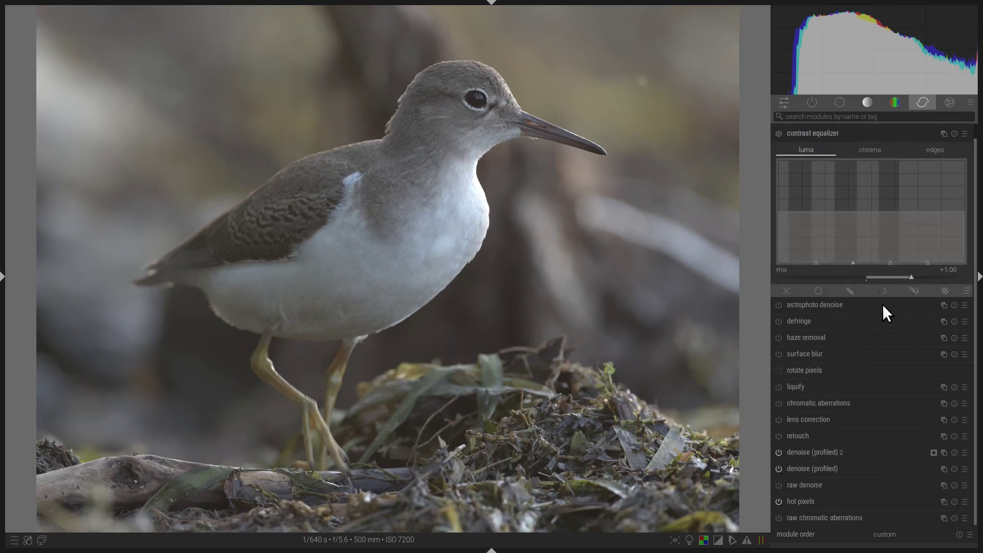
left_click(855, 290)
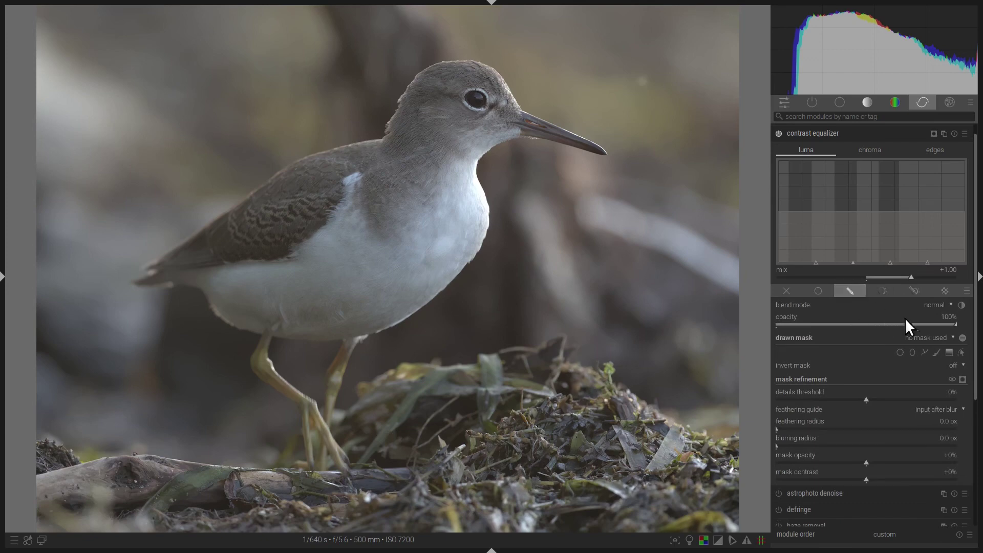
Use the denoise (profiled) 2 bird shapes as the equalizer mask, feathered 20.9 px, blurred 6.7 px
left_click(946, 337)
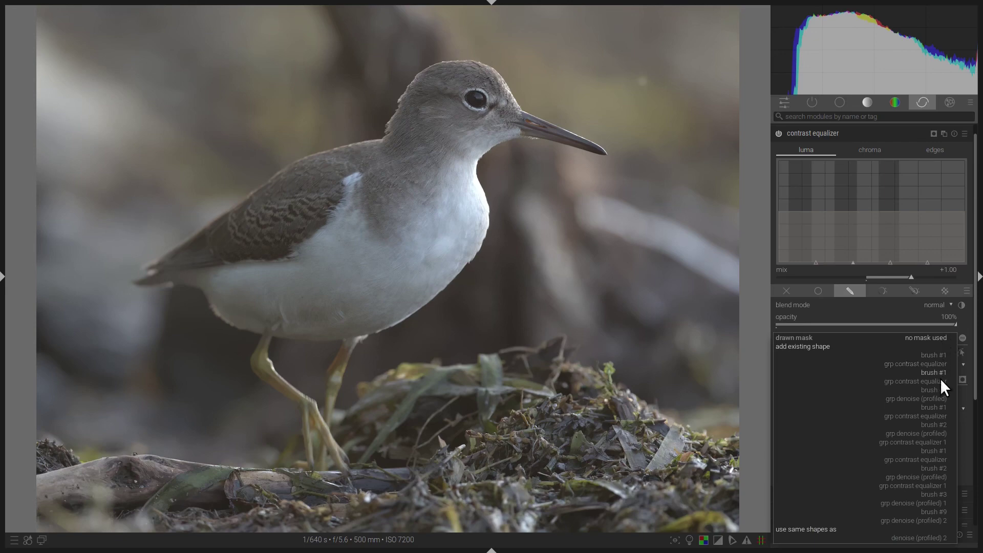
left_click(937, 539)
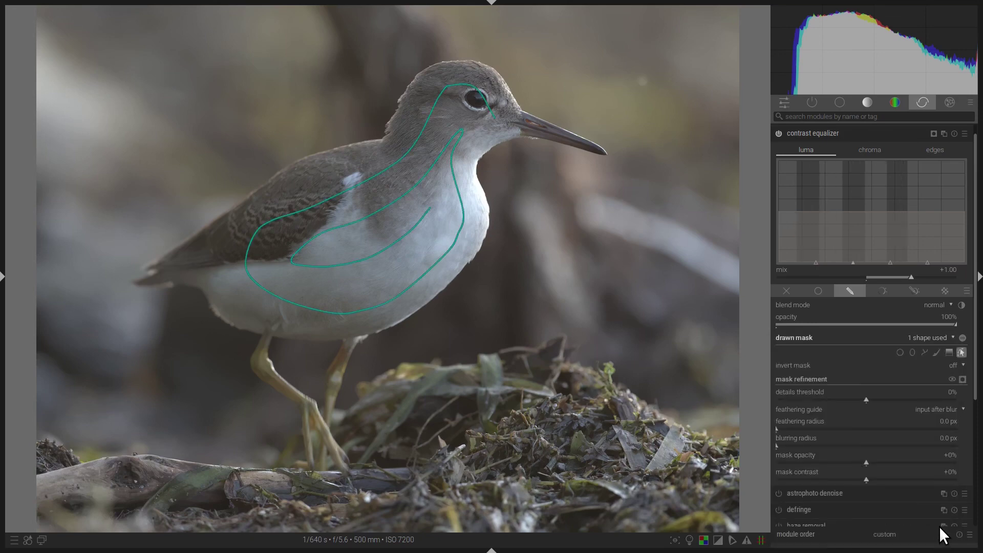
left_click(963, 379)
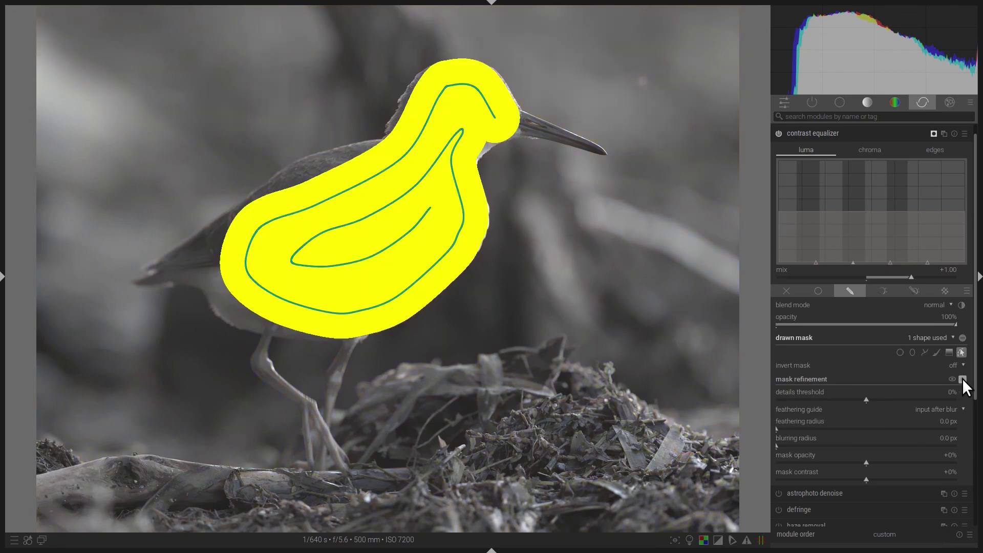
left_click(962, 338)
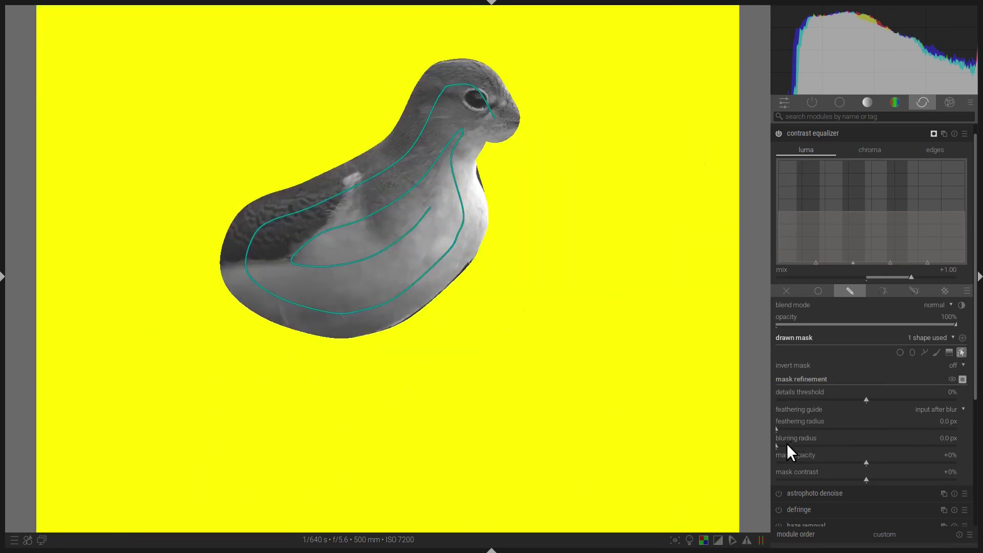
left_click(787, 444)
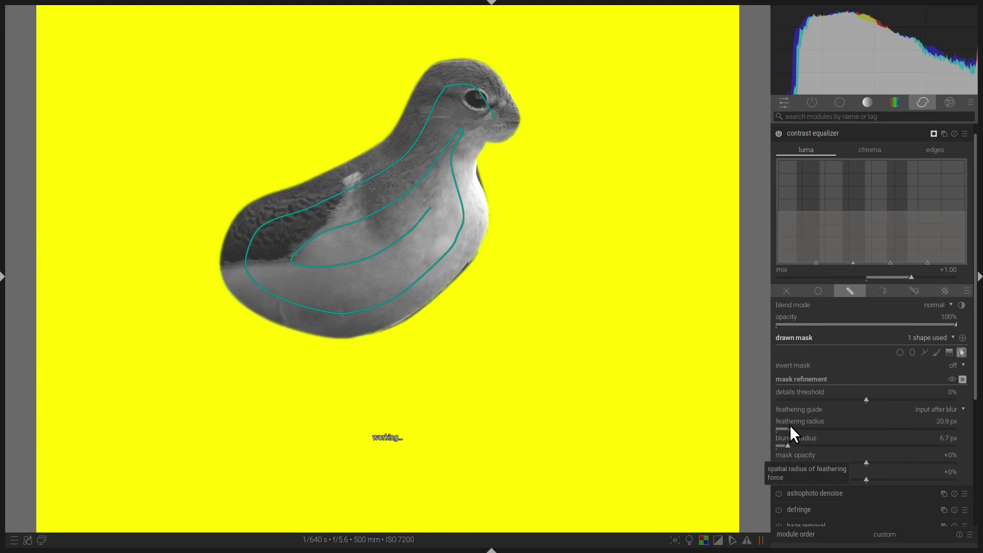
left_click(790, 428)
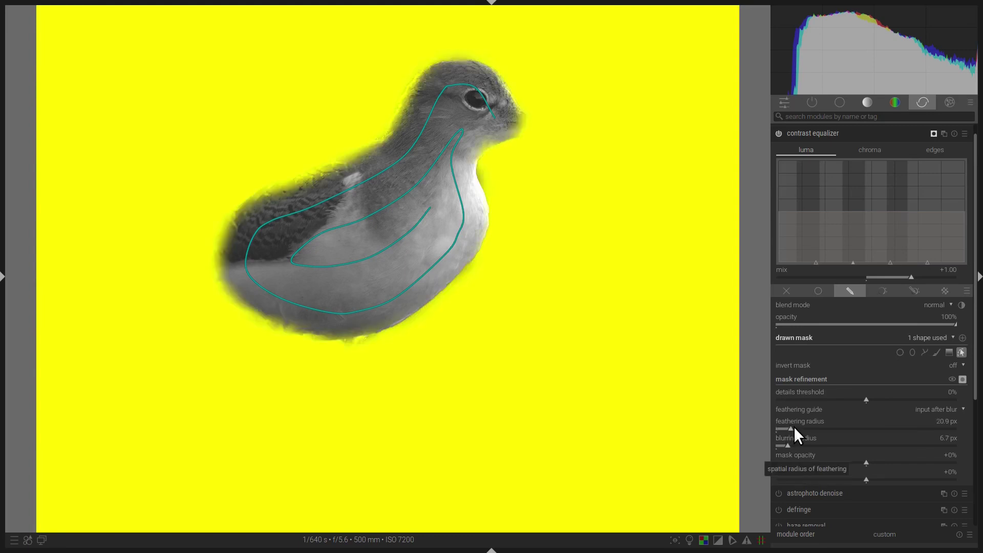
left_click(963, 378)
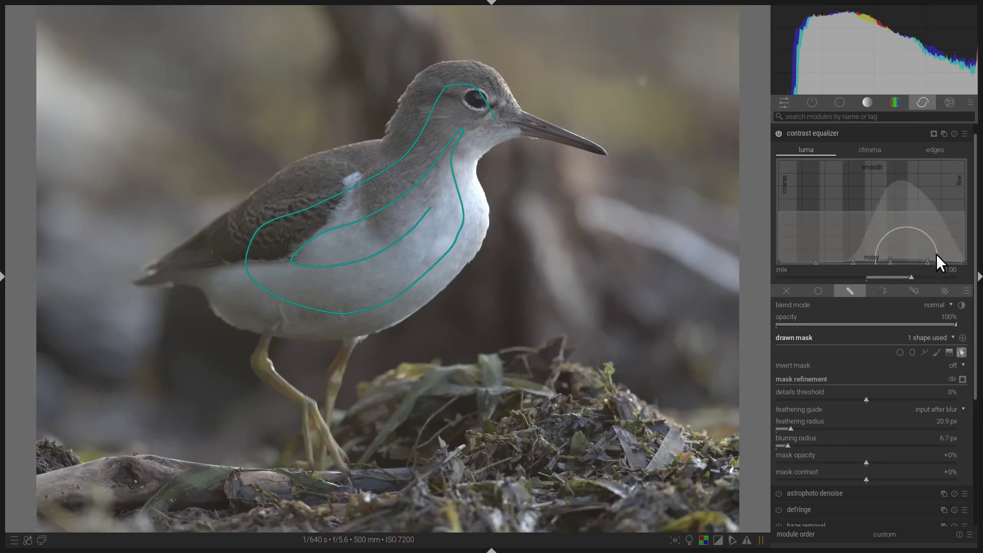
Raise the contrast equalizer curve on the middle and fine detail side
left_click_drag(936, 254, 945, 244)
mouse_move(883, 247)
left_mouse_down()
mouse_move(963, 264)
mouse_move(896, 260)
left_mouse_up()
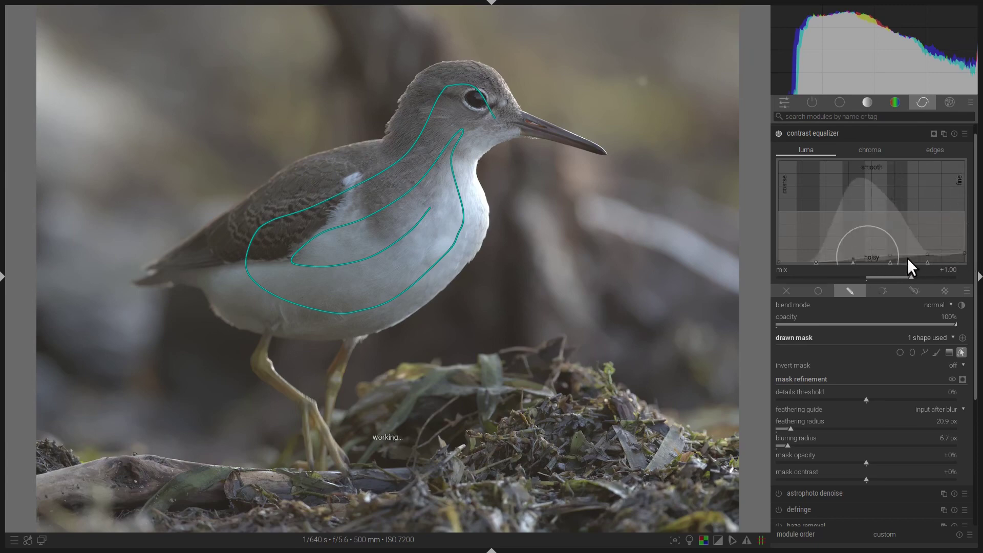
key("ctrl+shift+c")
Compare the contrast equalizer on and off on the bird's breast, leaving it enabled
middle_click(539, 236)
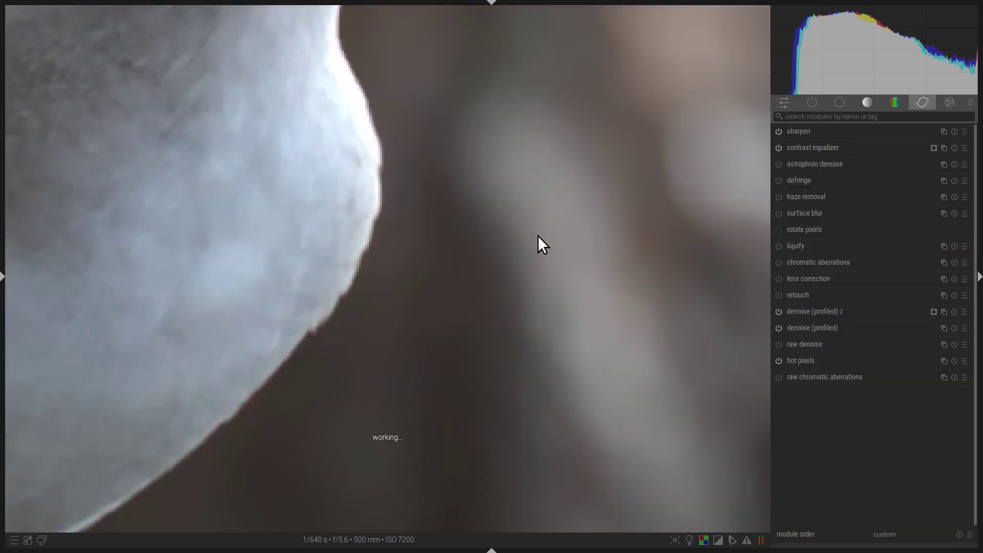
left_click(779, 147)
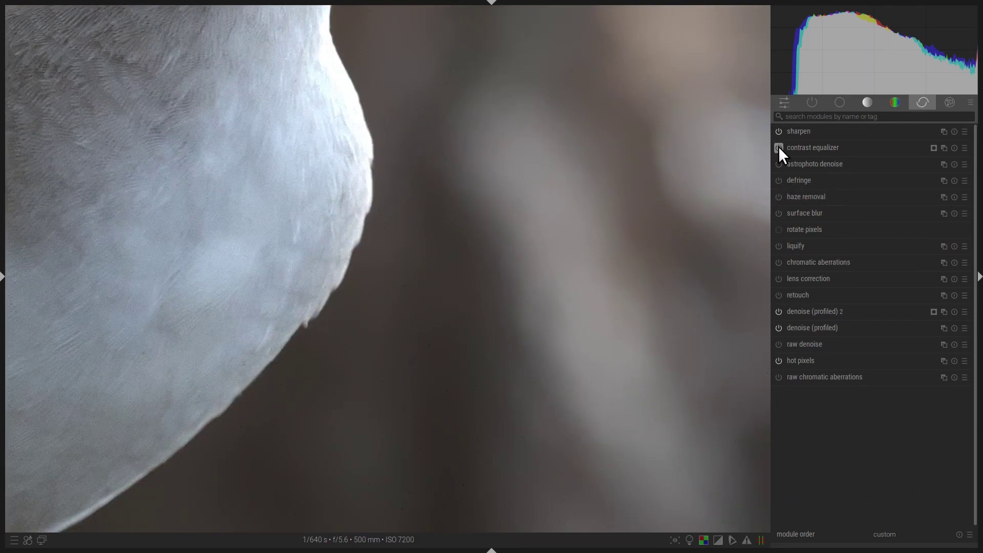
left_click(779, 147)
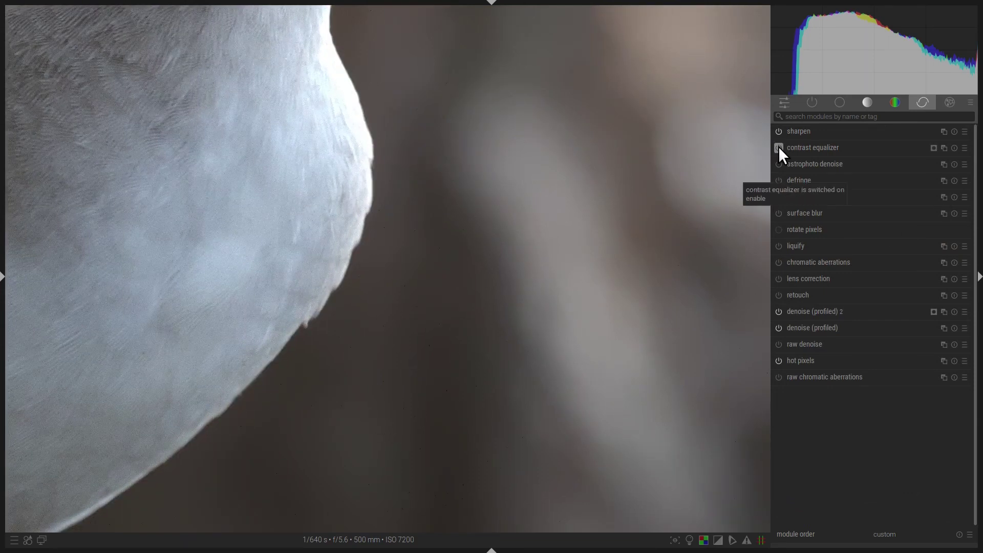
left_click(779, 147)
left_click(779, 147)
left_click(779, 148)
left_click(778, 147)
left_click(779, 147)
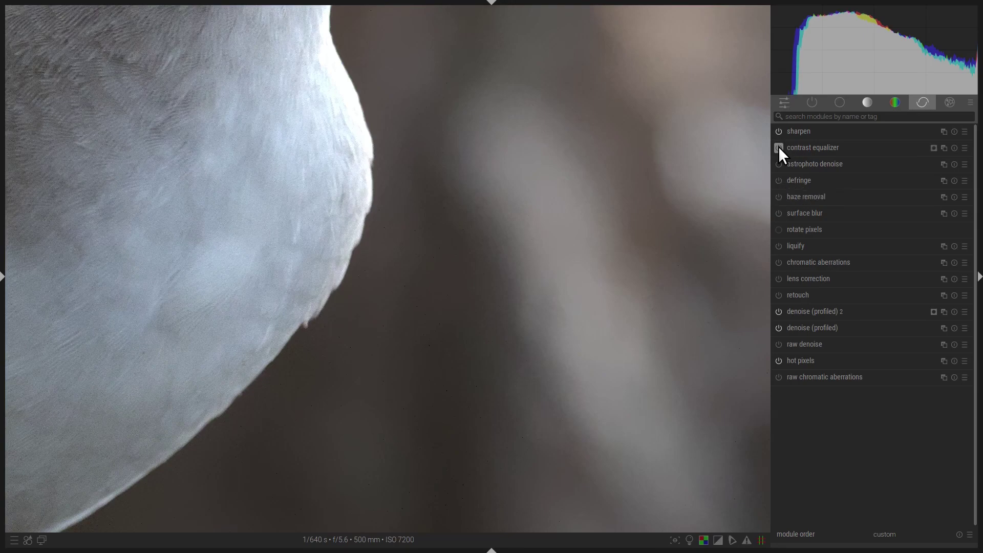
scroll(474, 290, "down", 3)
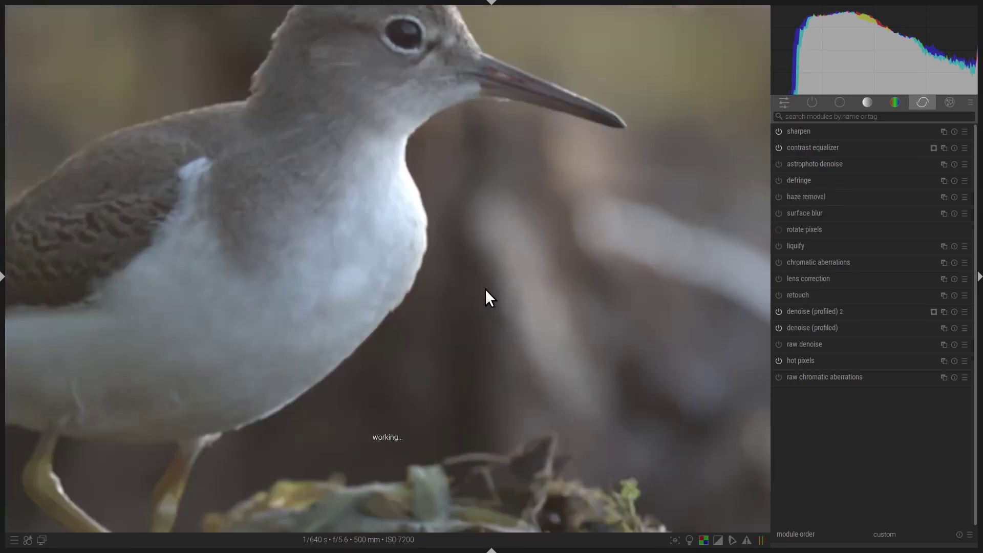
scroll(512, 291, "down", 2)
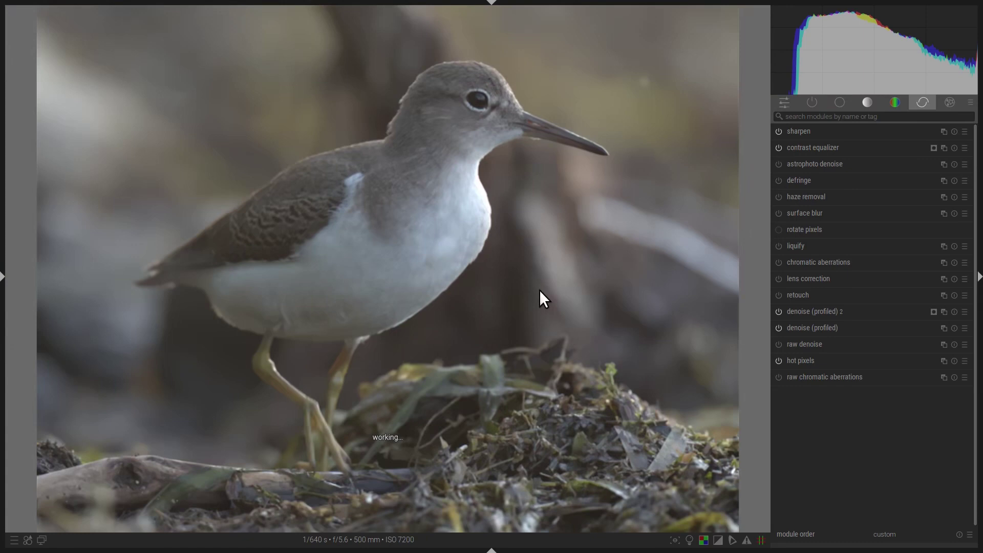
Set white balance by picking a neutral area in the image
left_click(840, 102)
left_click(896, 102)
left_click(840, 102)
left_click(807, 311)
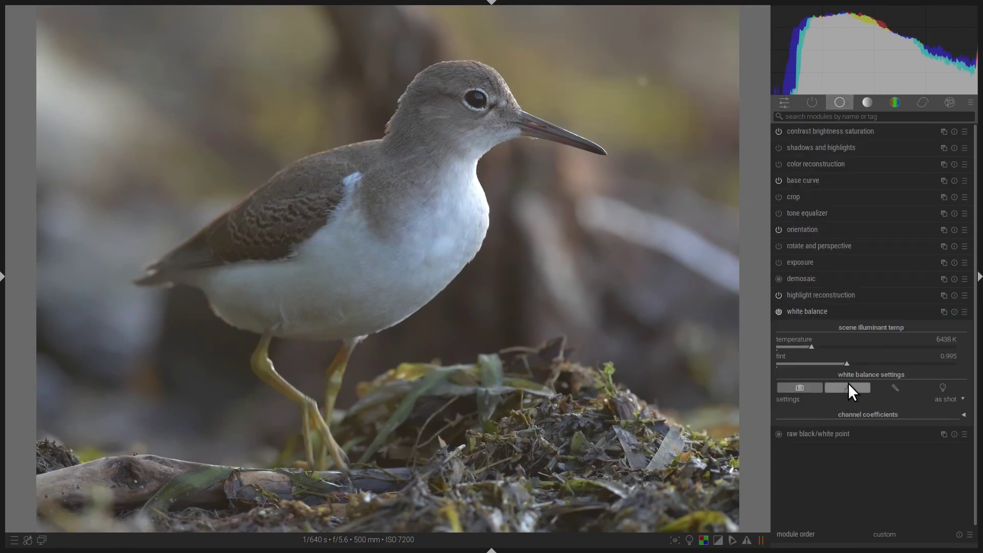
left_click(848, 385)
Create a second contrast equalizer instance
left_click(923, 102)
left_click(944, 148)
left_click(927, 159)
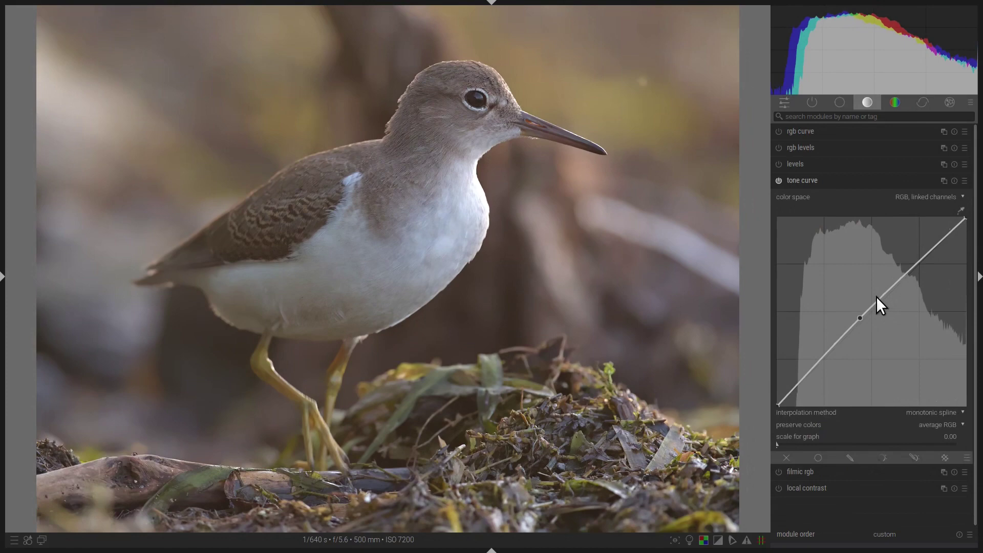
Shape an S-curve in the tone curve with five points
left_click(876, 297)
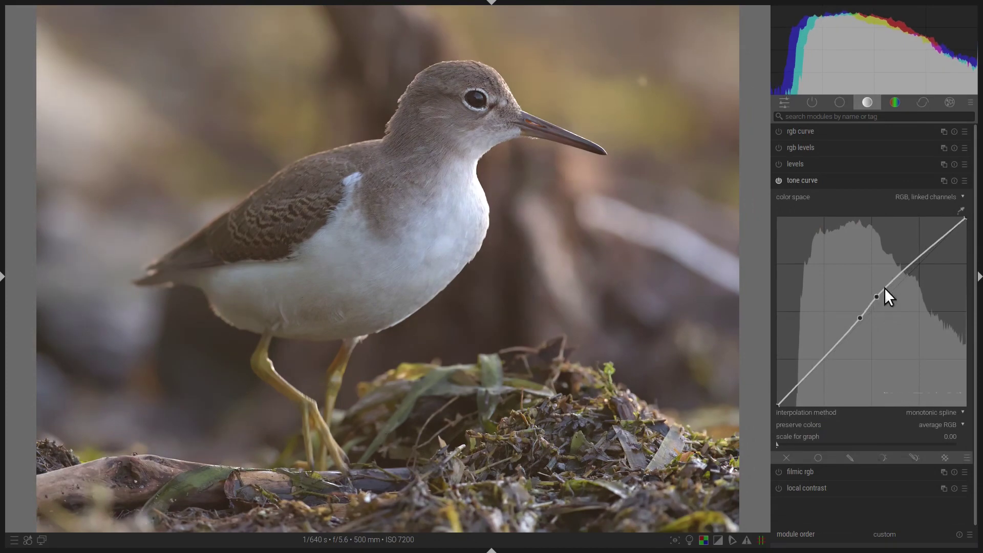
left_click(893, 278)
left_click(917, 255)
left_click(822, 363)
left_click(803, 386)
Bring up contrast brightness saturation, showing brightness +0.05 and saturation +0.24
left_click(922, 101)
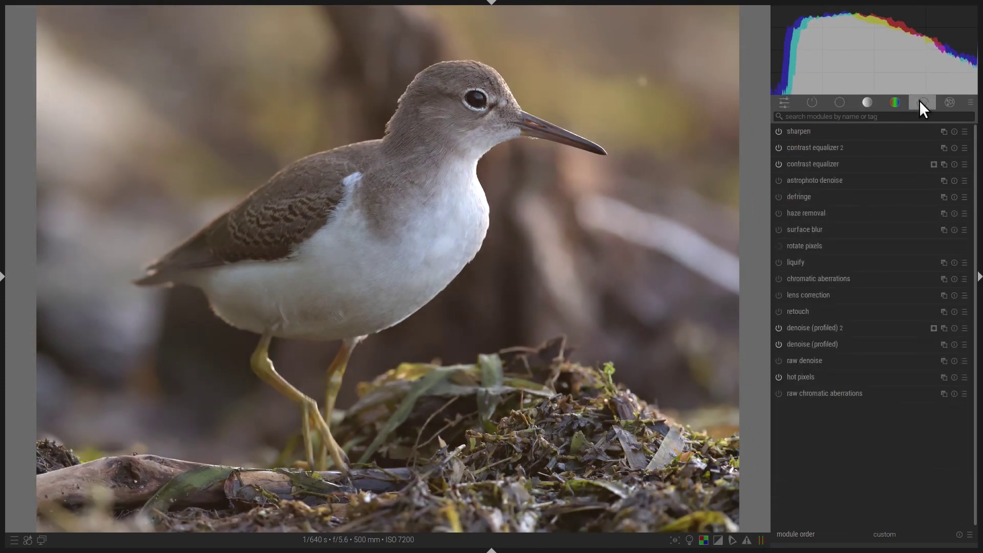
left_click(898, 102)
left_click(845, 102)
left_click(850, 131)
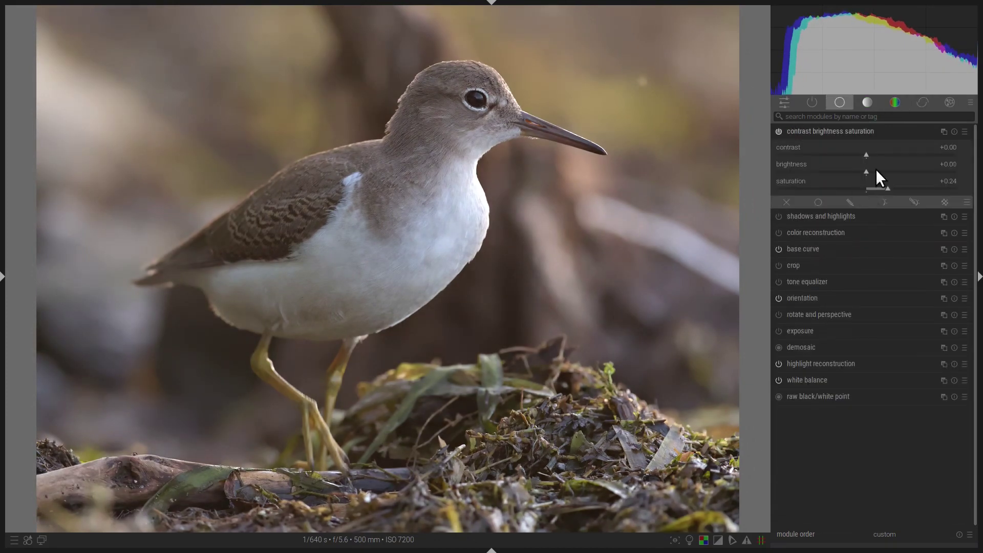